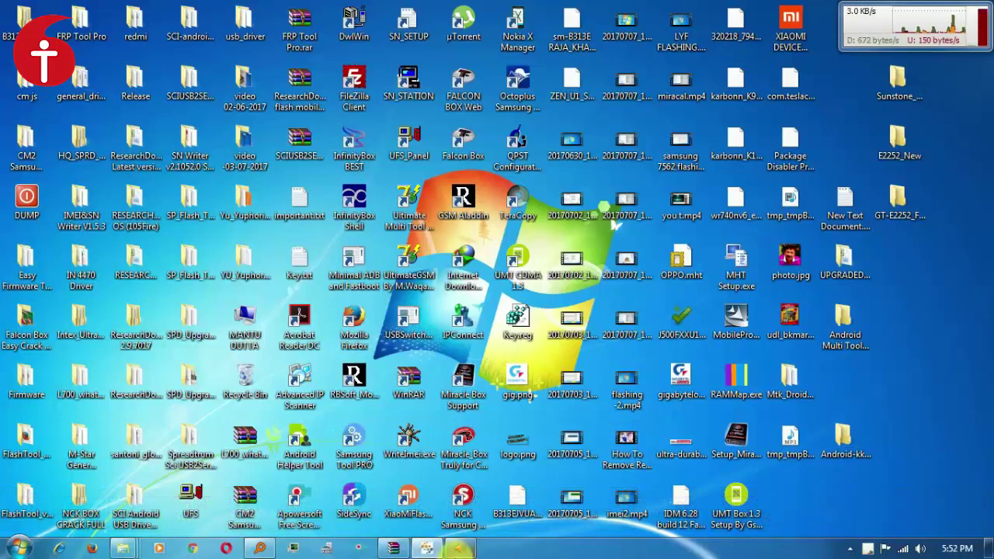
Step: Switch to Flash loader and set the model using the E2252_UTICA_Setting_v00 MDL file in the E2252_New folder
mouse_move(426, 552)
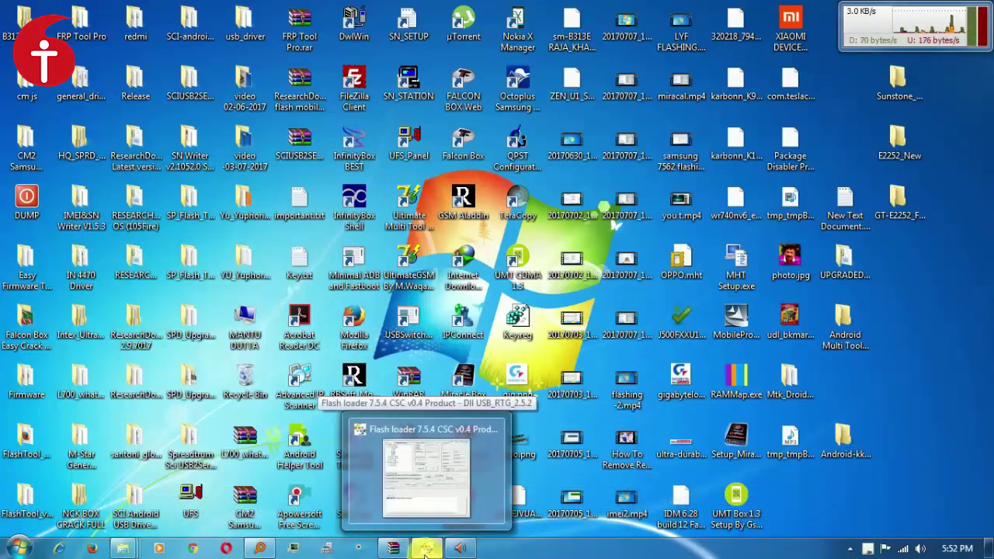
left_click(425, 551)
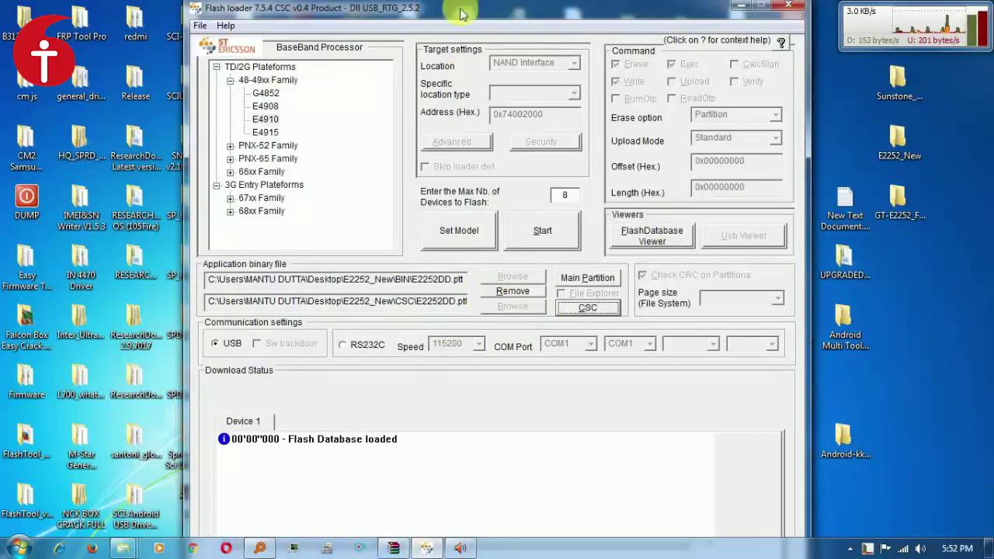
left_click_drag(466, 6, 459, 7)
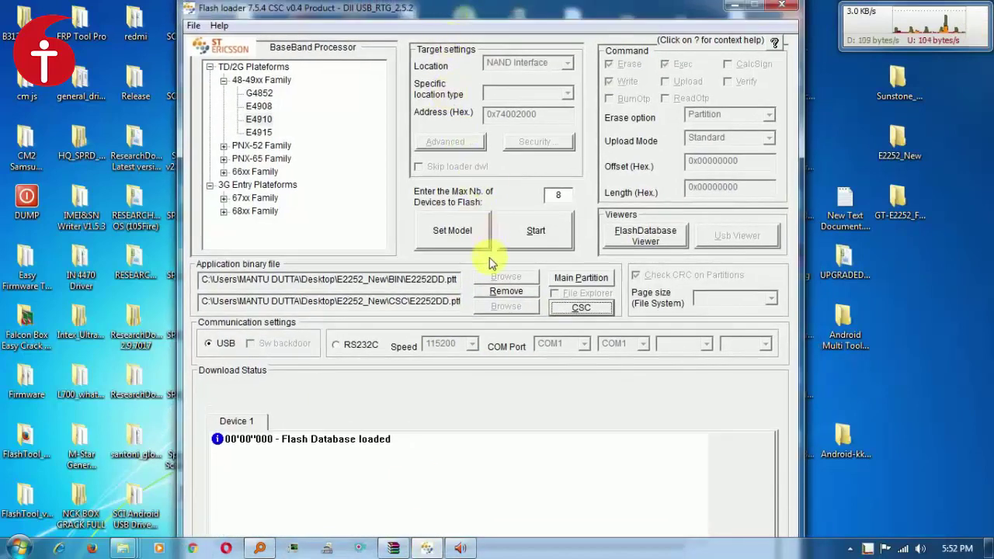
left_click(458, 242)
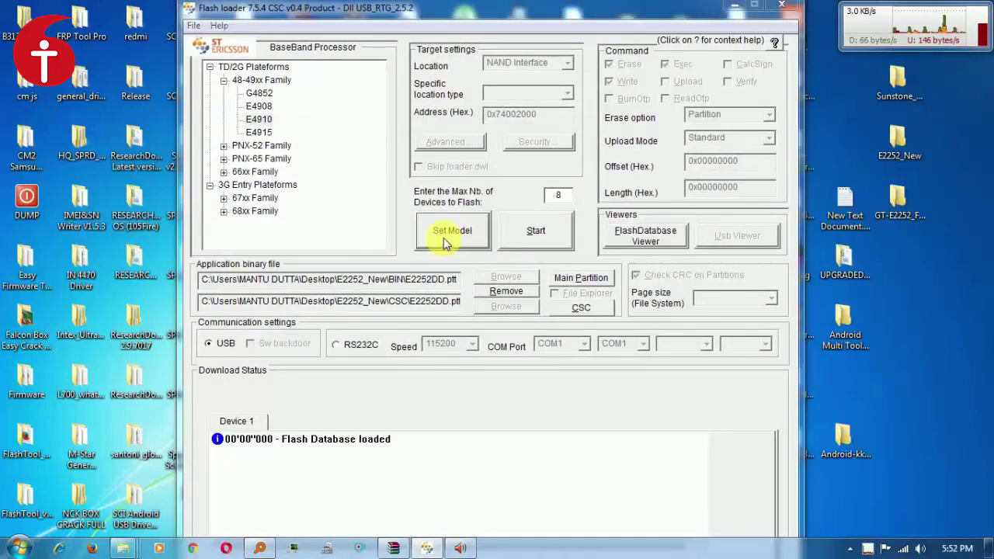
left_click(583, 170)
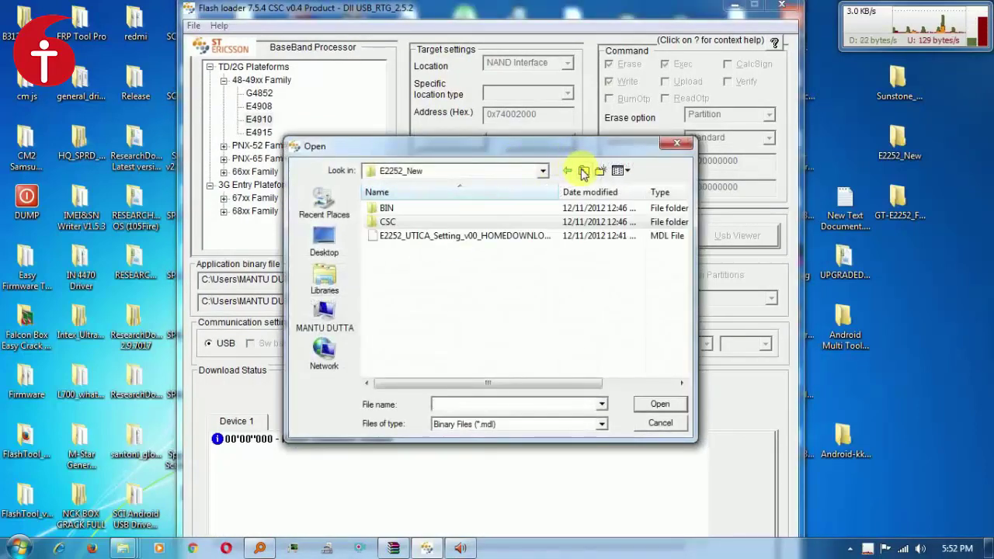
left_click(420, 236)
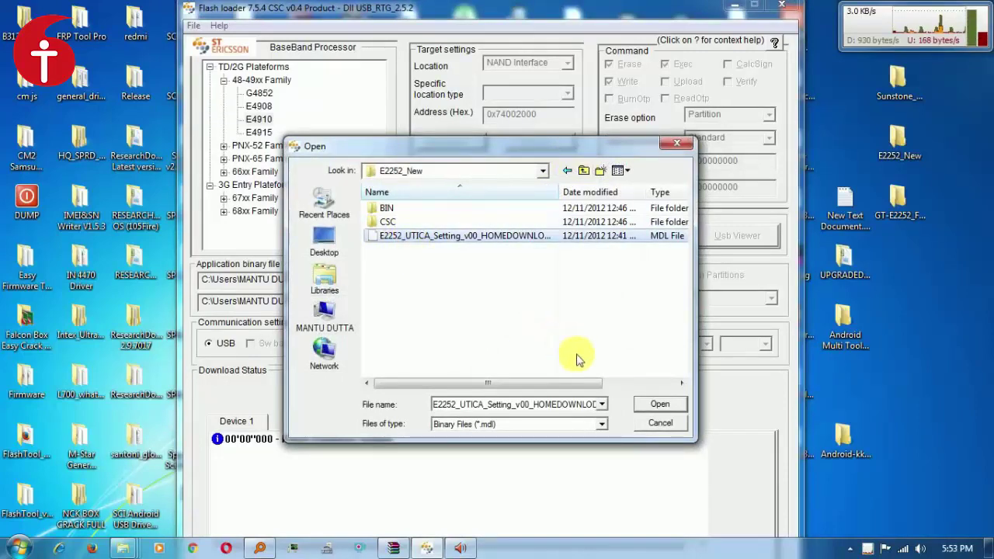
left_click(658, 405)
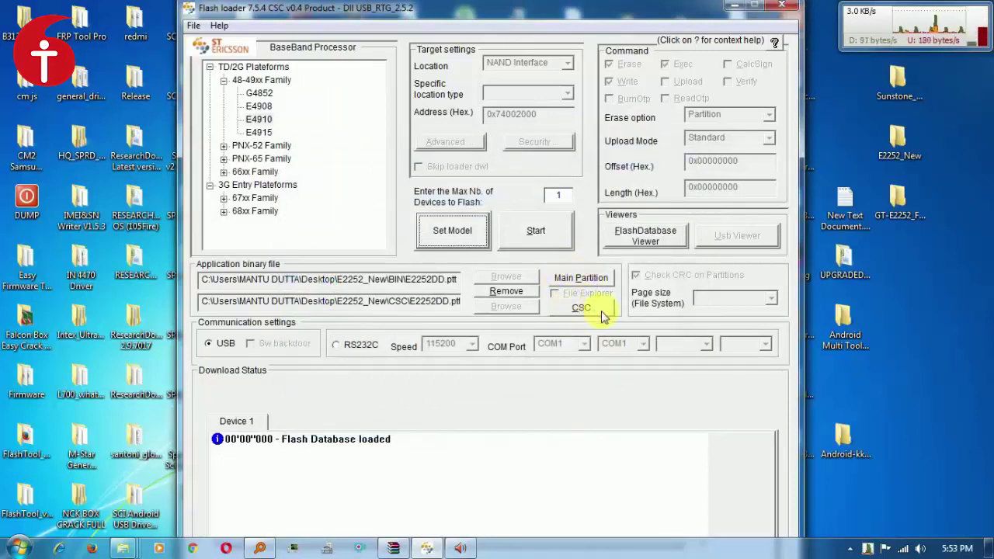
Step: Load E2252DD.ptt from the BIN folder as the main partition table
left_click(567, 280)
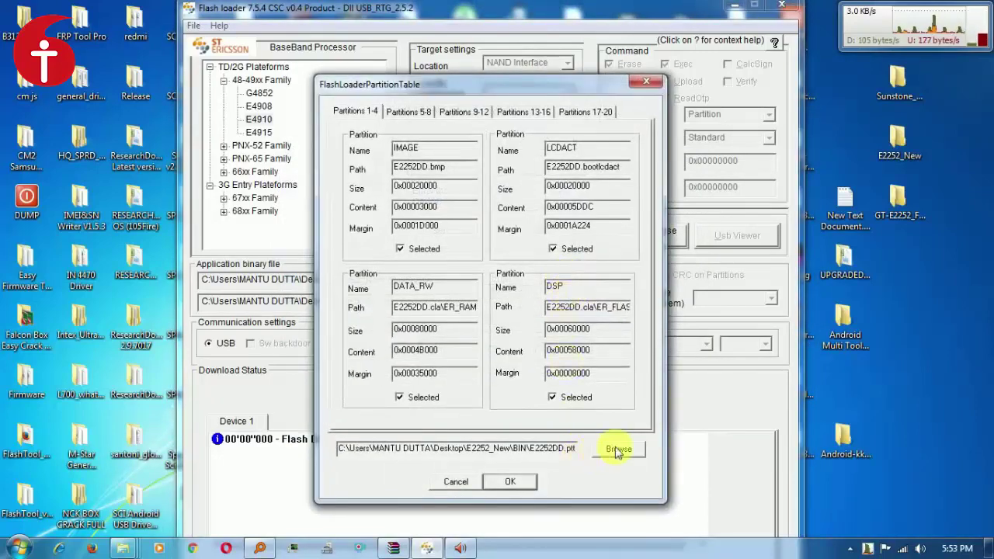
left_click(617, 451)
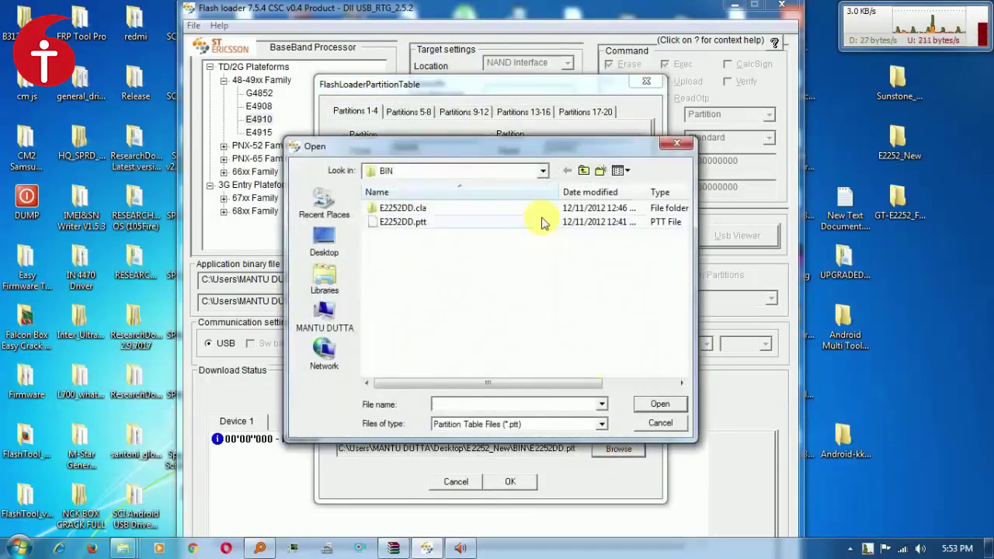
left_click(585, 171)
double_click(386, 207)
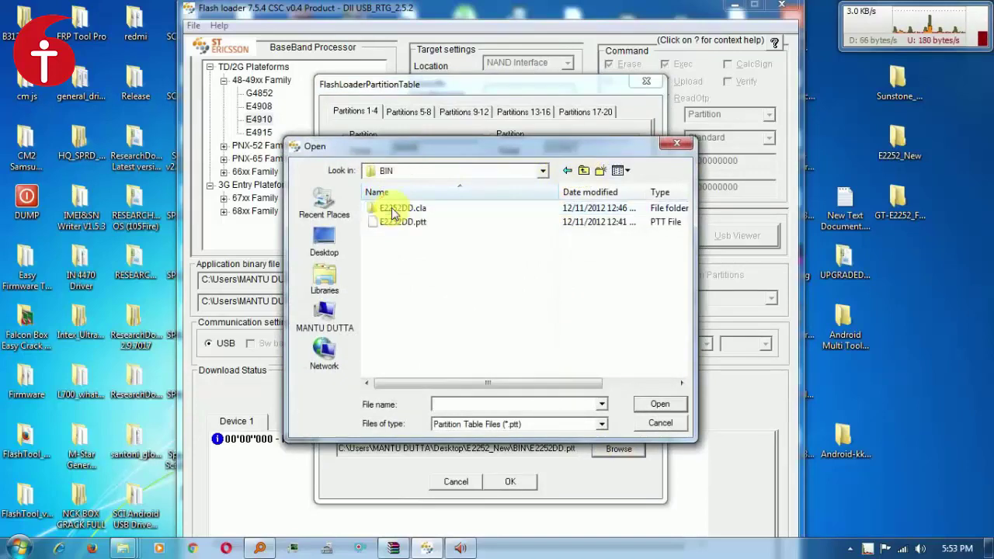
double_click(406, 222)
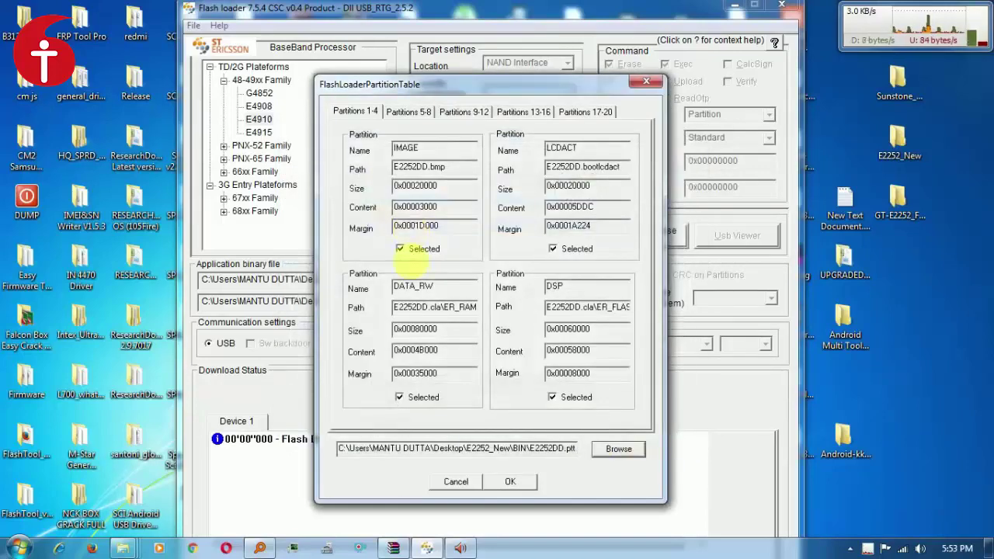
Step: Include the partitions a, b, c, d and sysv in the main partition table
left_click(407, 111)
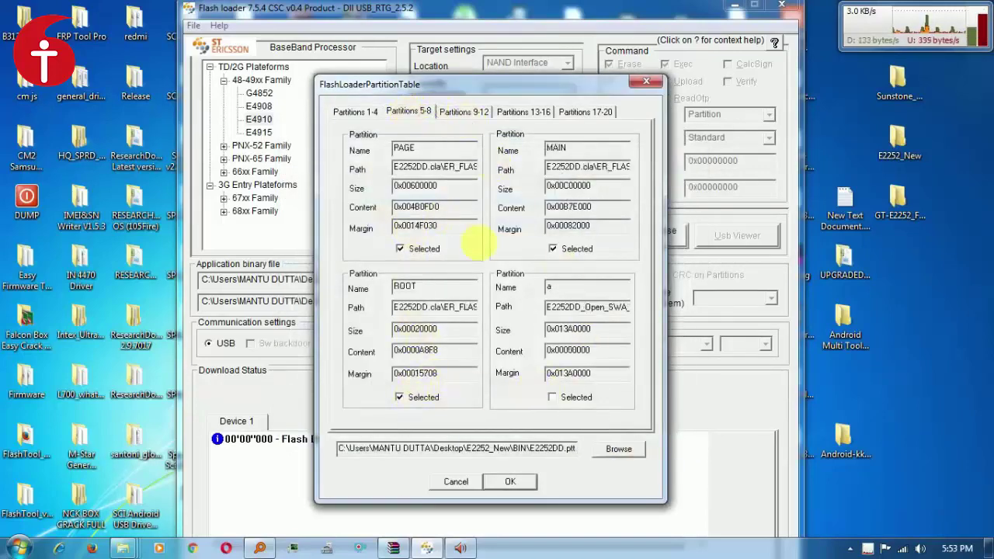
left_click(552, 398)
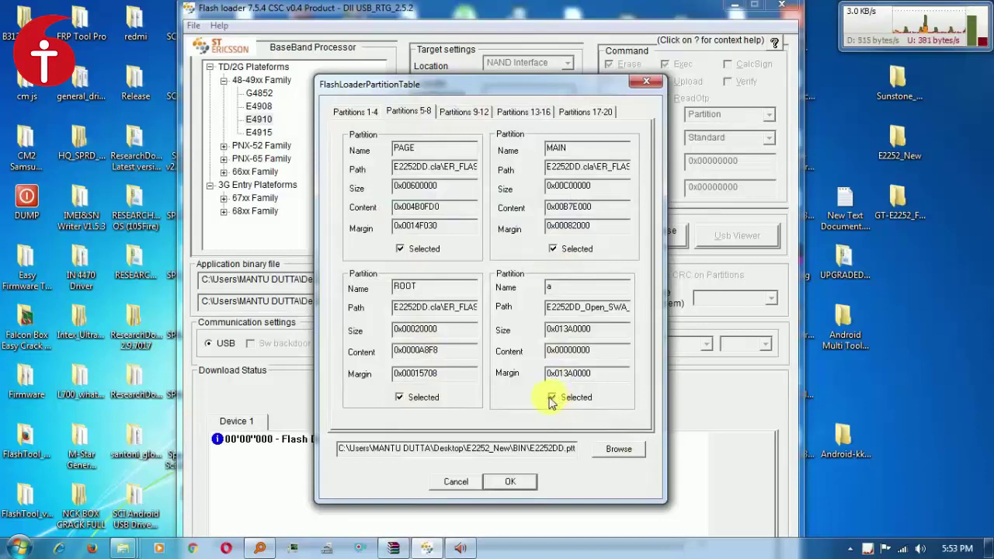
left_click(460, 111)
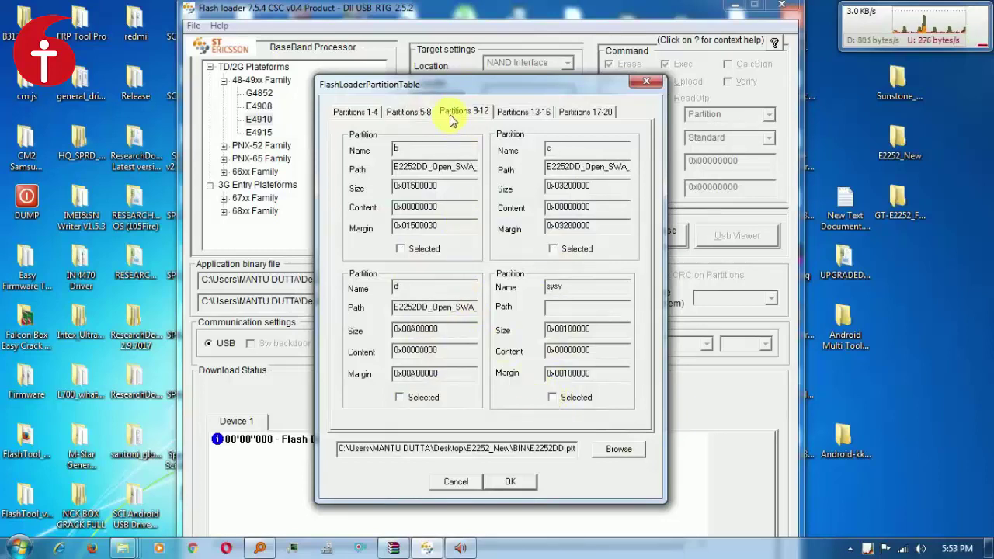
left_click(405, 249)
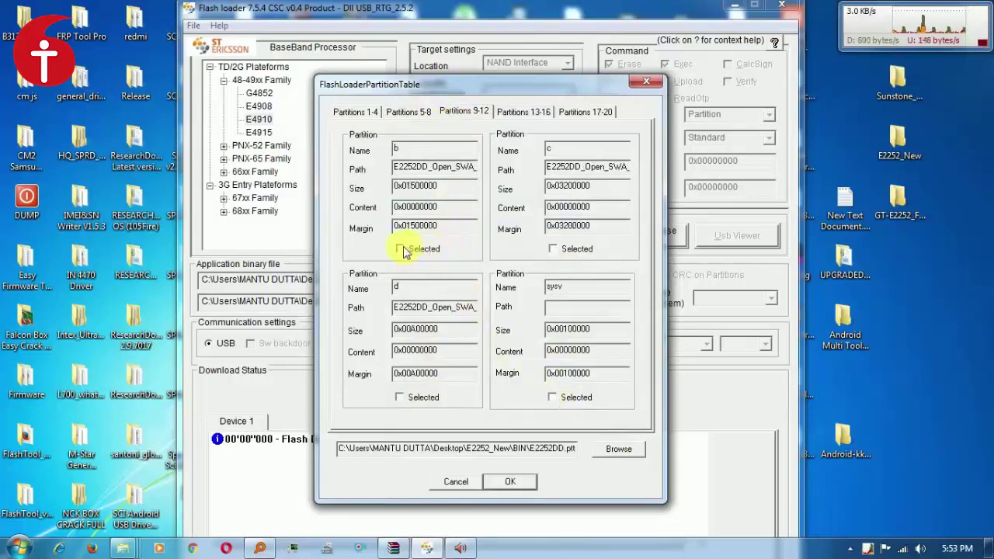
left_click(552, 248)
left_click(400, 397)
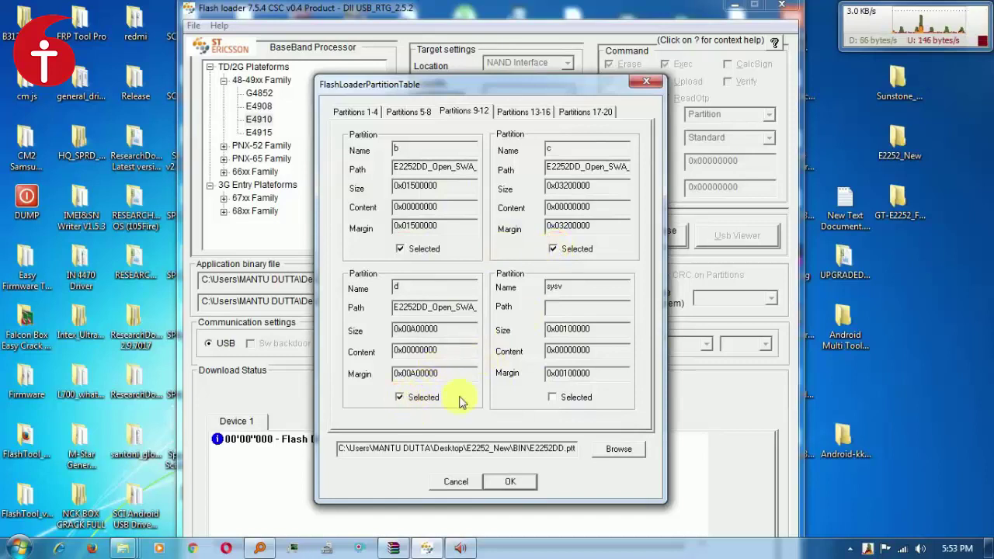
left_click(552, 397)
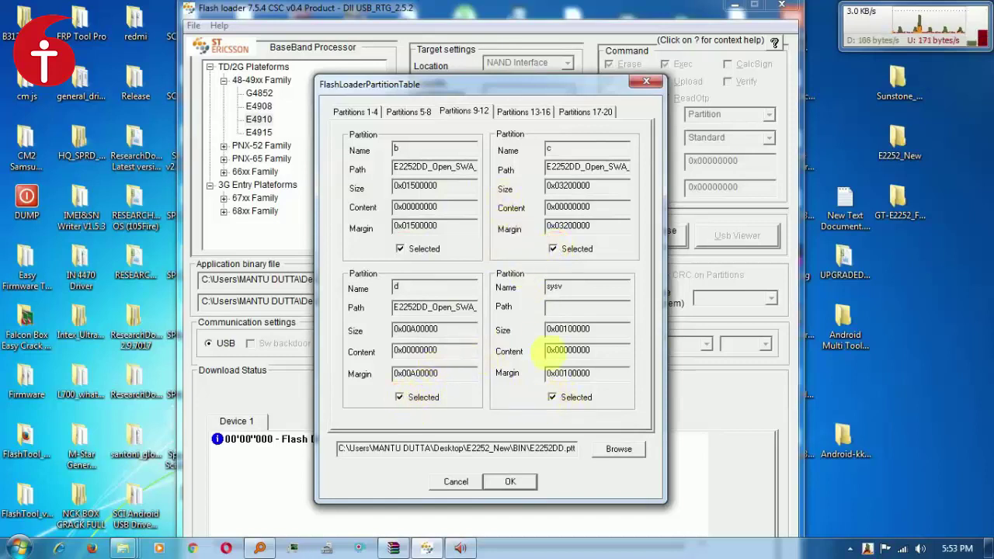
Step: Check the selections for the main partitions and accept the main partition table
left_click(516, 113)
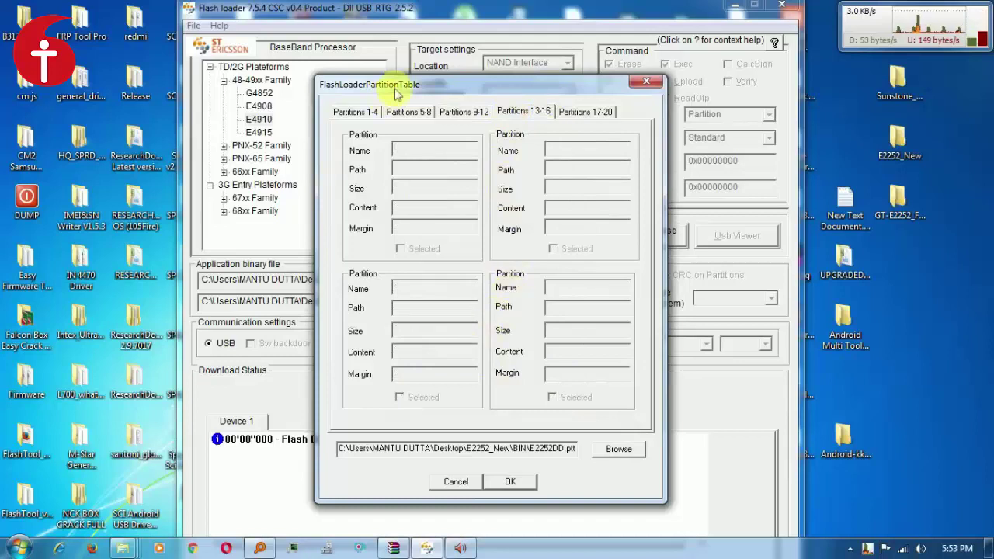
left_click(471, 114)
left_click(410, 114)
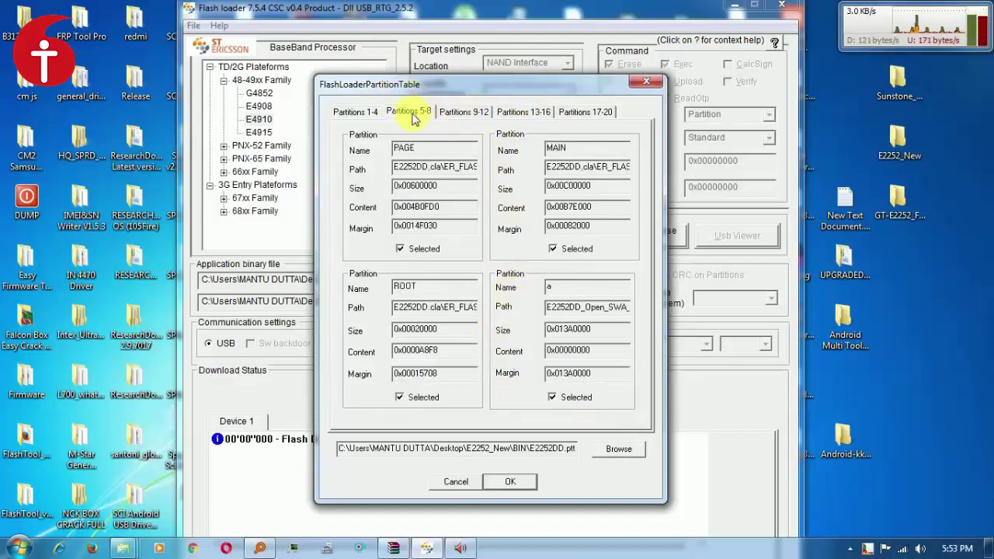
left_click(351, 112)
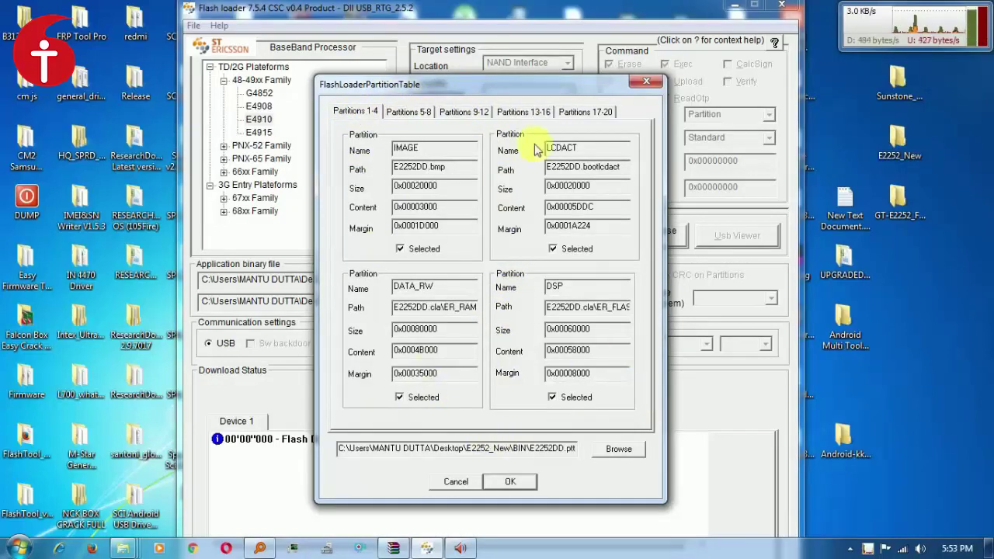
left_click(521, 482)
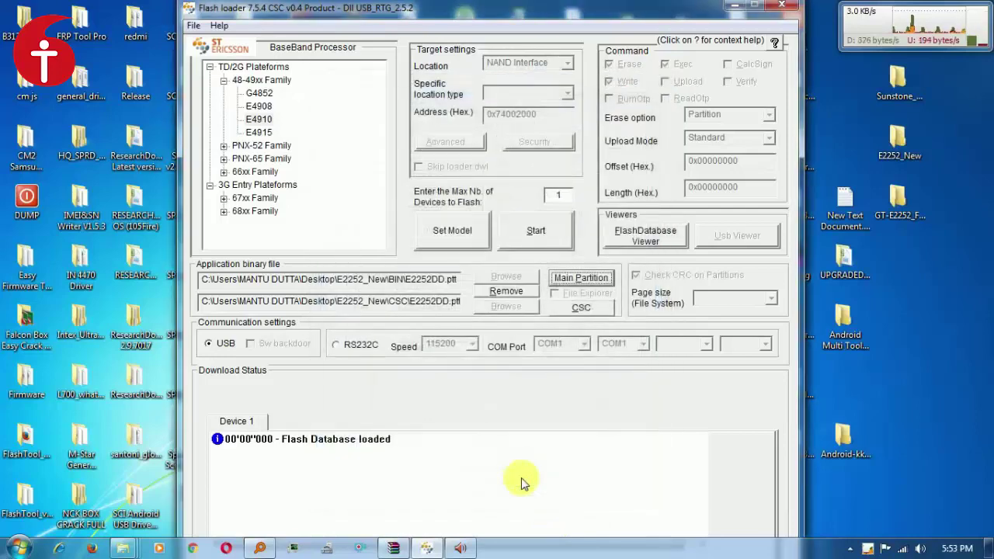
Step: Load E2252DD.ptt from the CSC folder as the CSC partition table
left_click(581, 309)
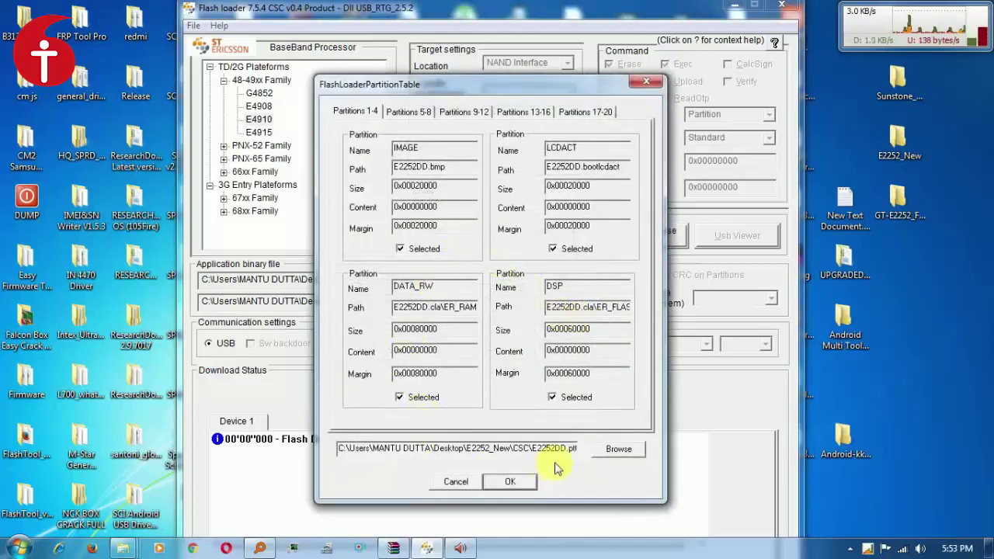
left_click(619, 450)
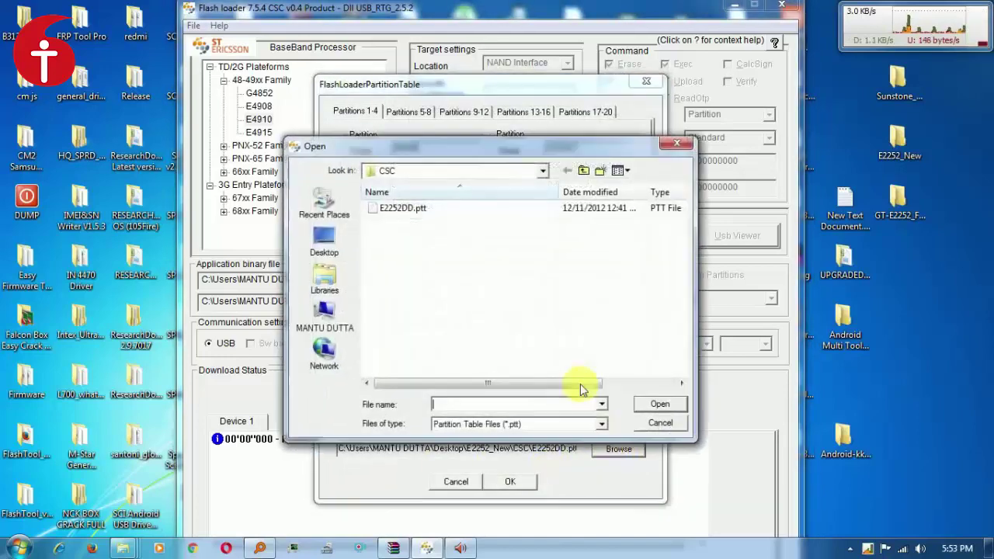
left_click(418, 213)
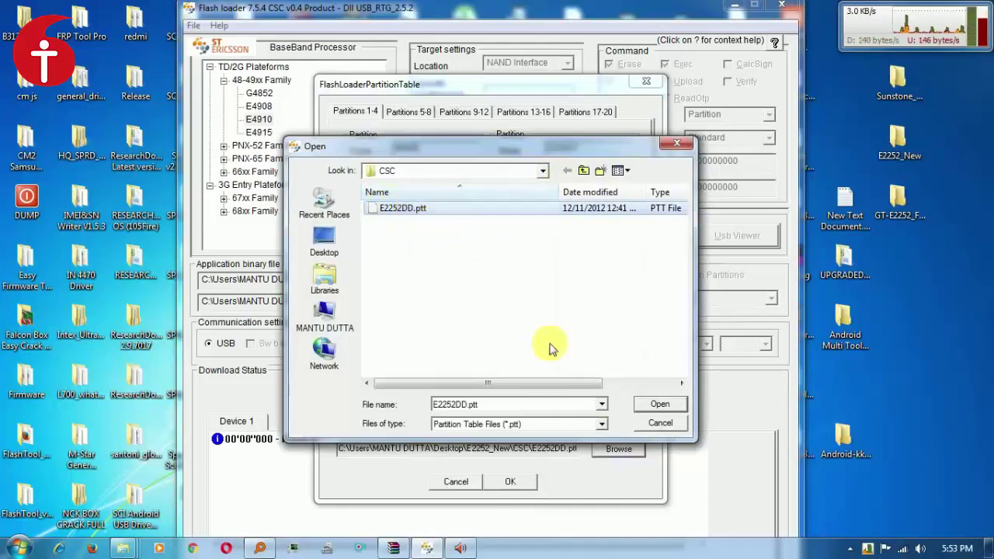
left_click(660, 403)
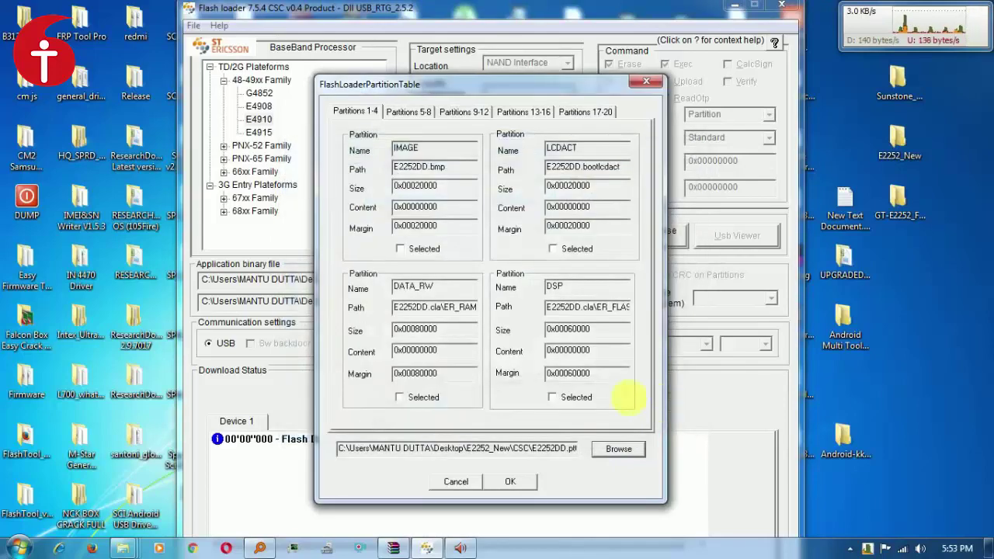
Step: Include the IMAGE, LCDACT, DATA_RW, DSP, PAGE, MAIN and ROOT partitions in the CSC partition table
left_click(417, 253)
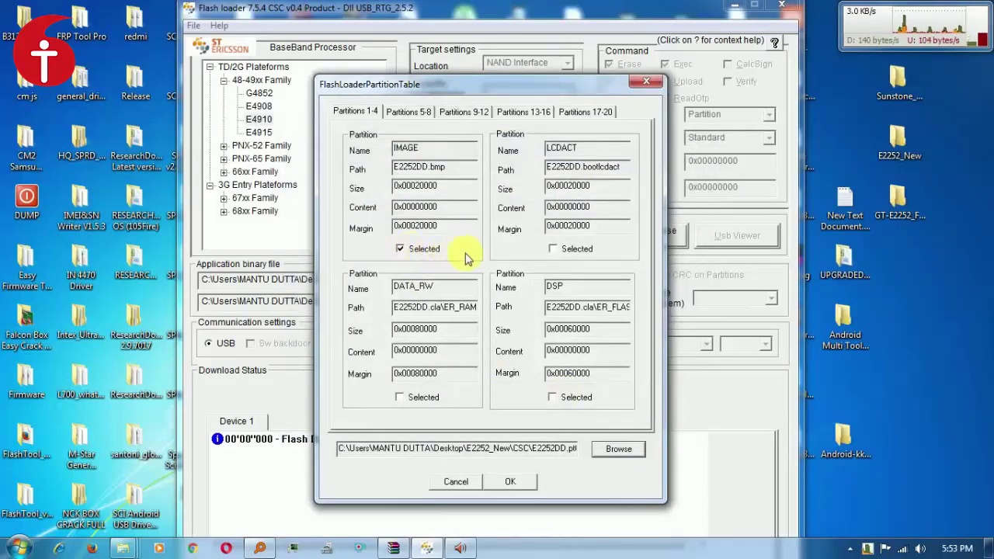
left_click(567, 253)
left_click(412, 399)
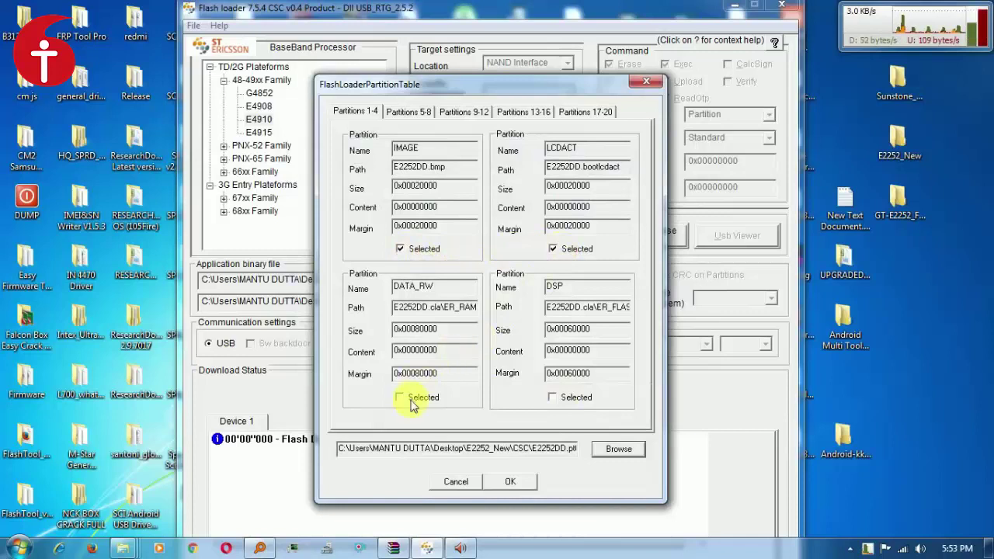
left_click(584, 398)
left_click(474, 111)
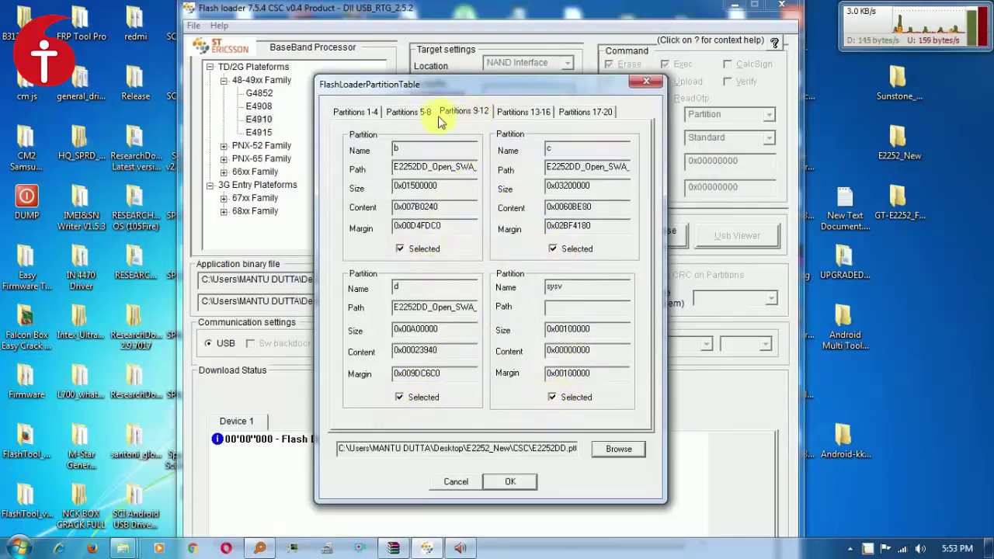
left_click(410, 112)
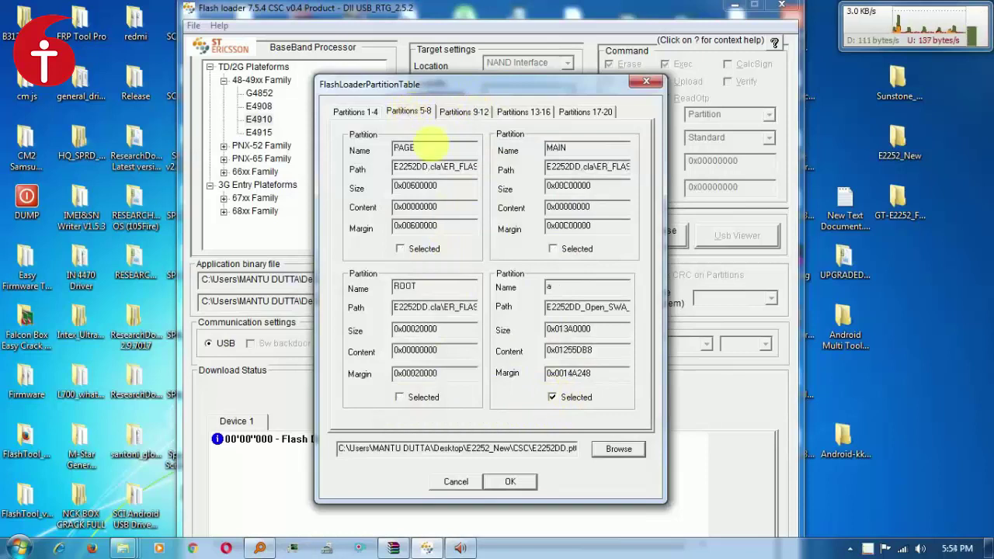
left_click(400, 249)
left_click(552, 249)
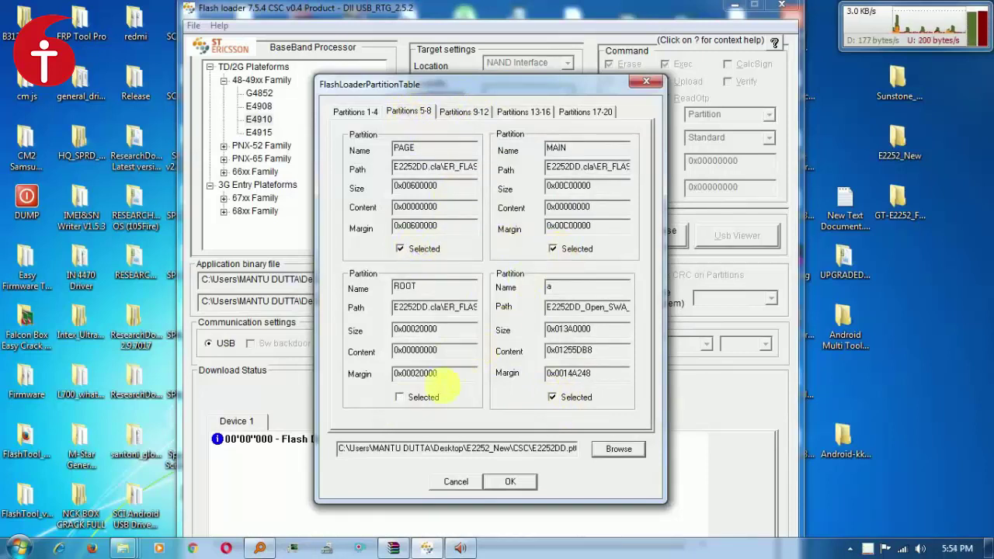
left_click(402, 397)
Step: Accept the CSC partition table after checking its selections, and start the flashing process
left_click(346, 111)
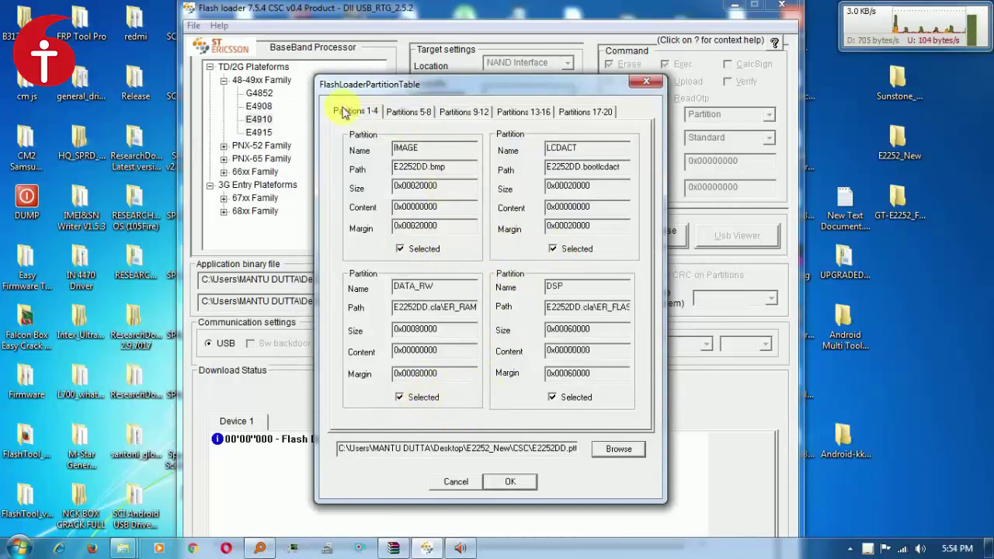
left_click(421, 113)
left_click(466, 111)
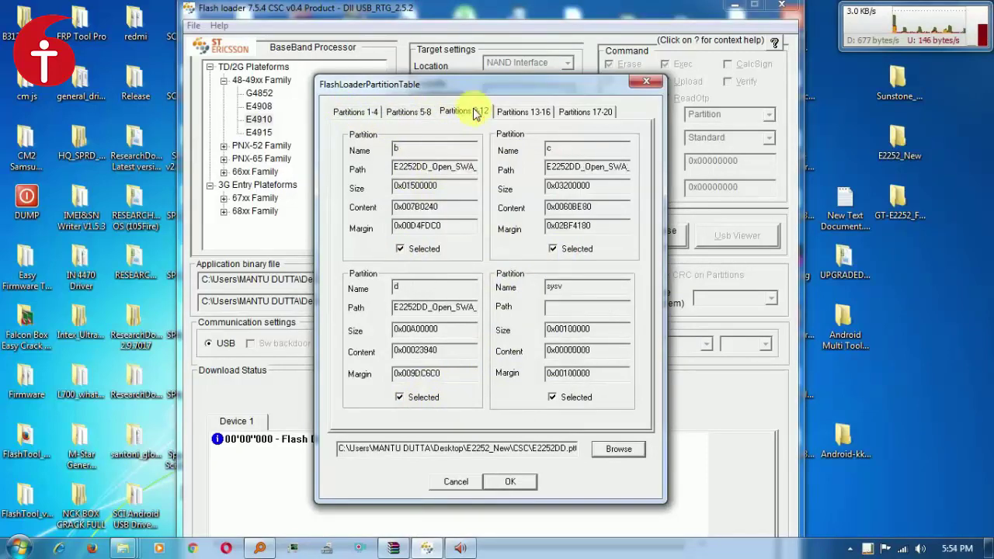
left_click(506, 112)
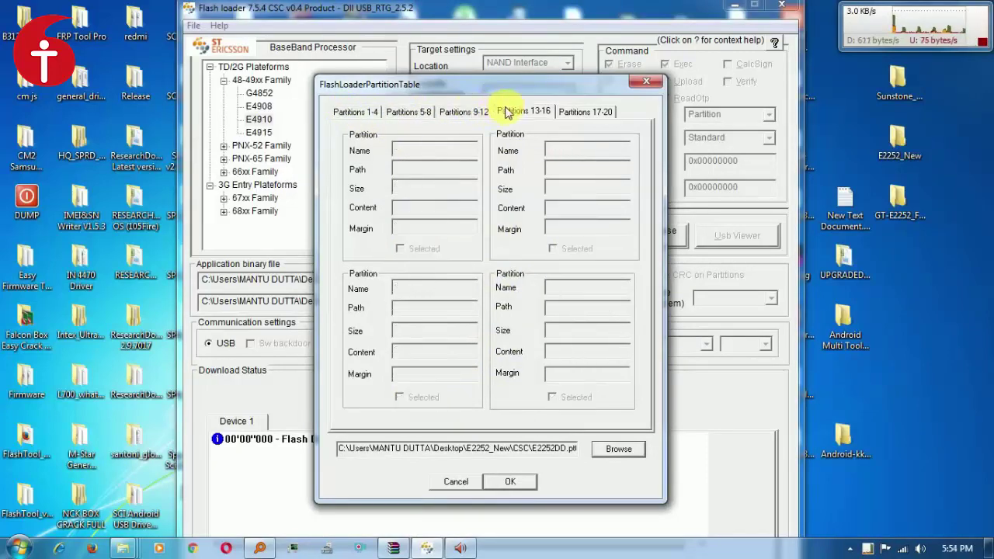
left_click(511, 481)
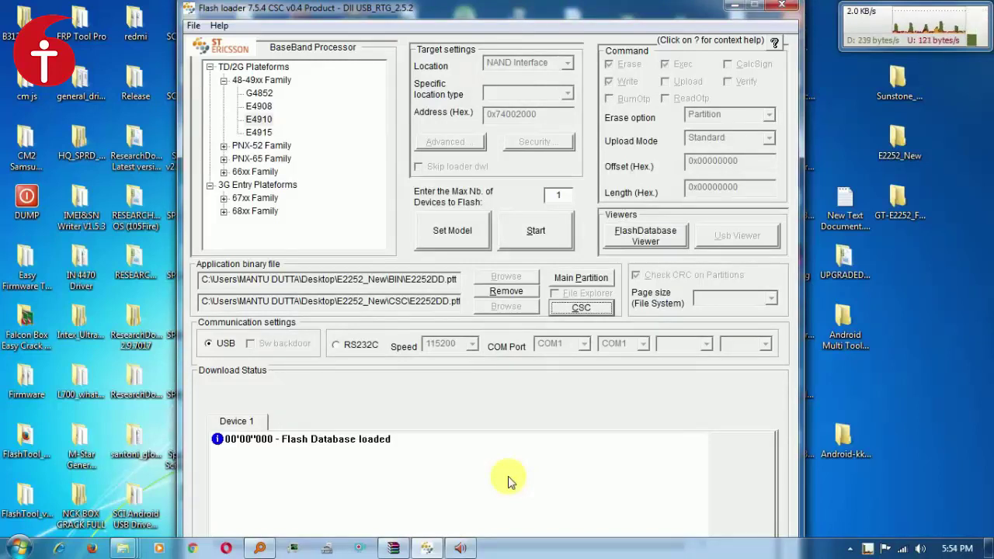
left_click(533, 241)
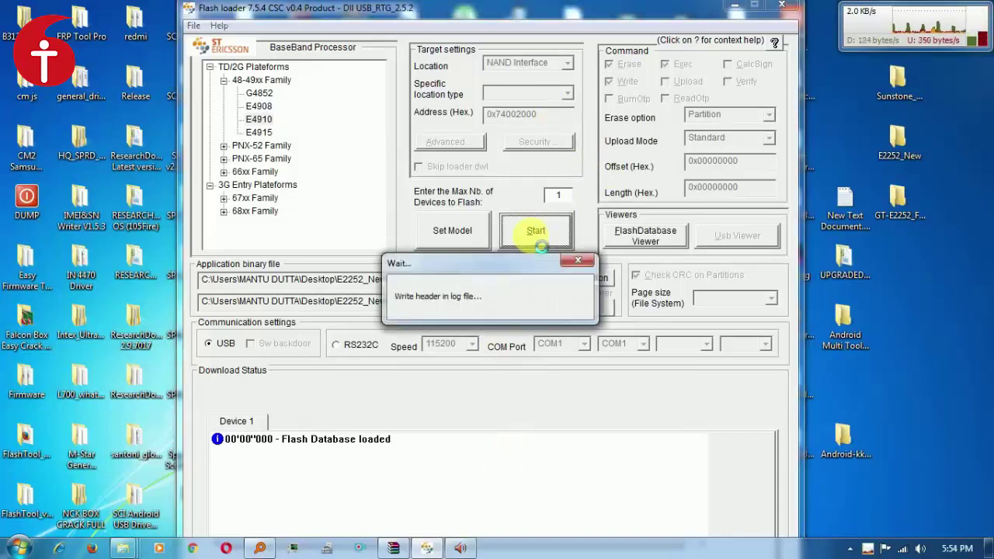